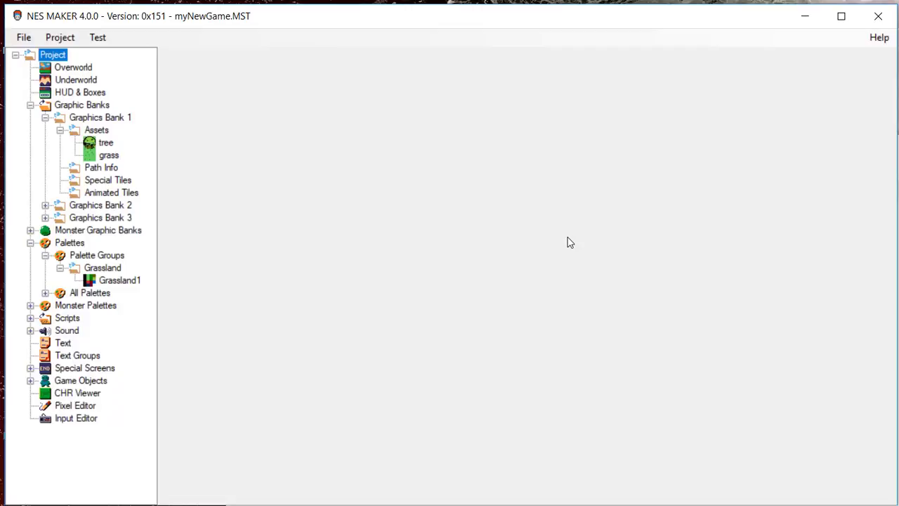
Open the HUD & Boxes editor from the project tree.
click(103, 92)
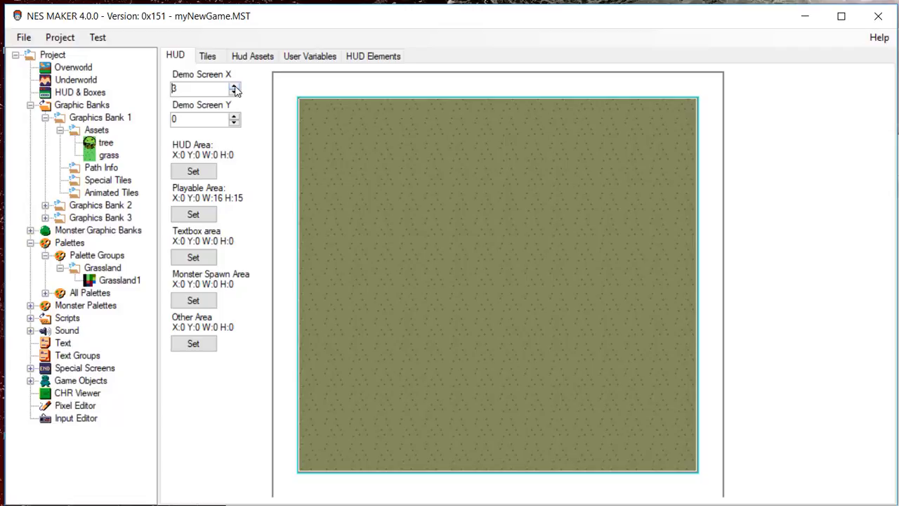
click(234, 87)
click(234, 88)
click(234, 116)
click(234, 116)
Set the HUD area to X:0 Y:0 W:16 H:3 and the playable area to X:0 Y:1 W:16 H:14.
drag(322, 141, 683, 165)
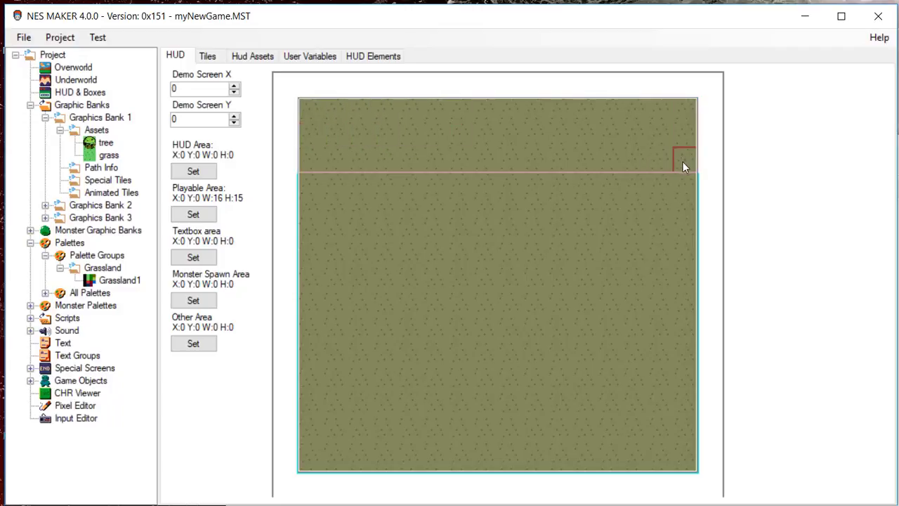
click(193, 171)
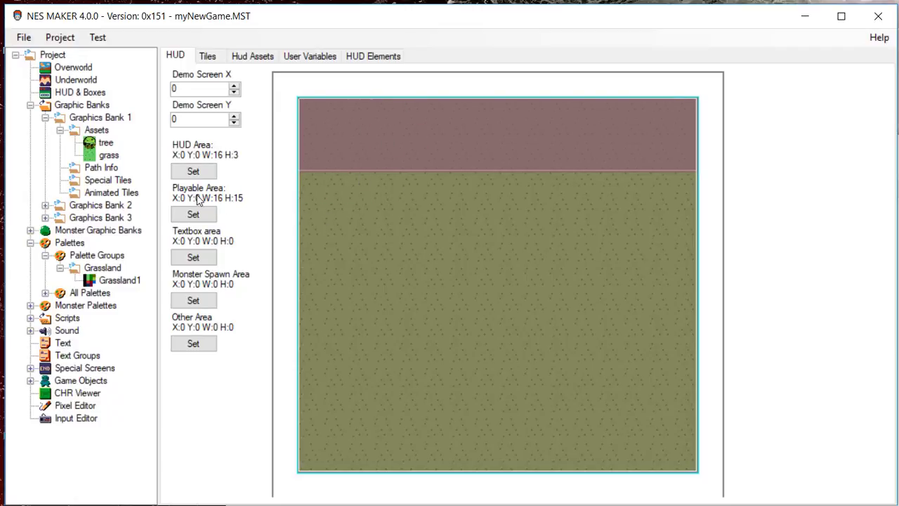
drag(303, 183, 684, 462)
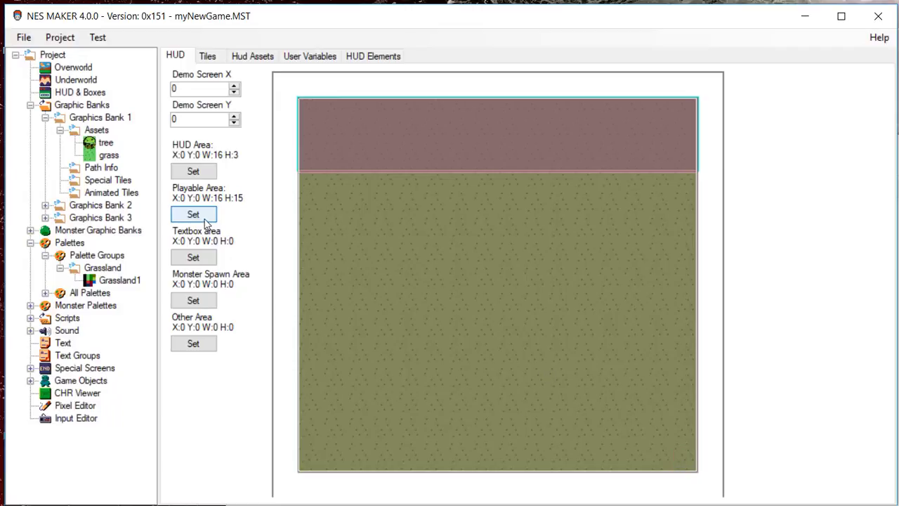
click(193, 214)
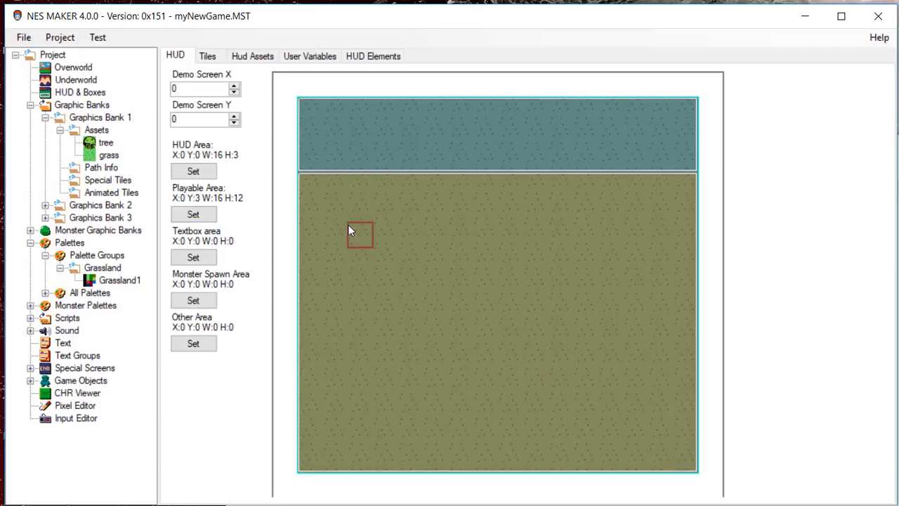
drag(305, 139, 685, 460)
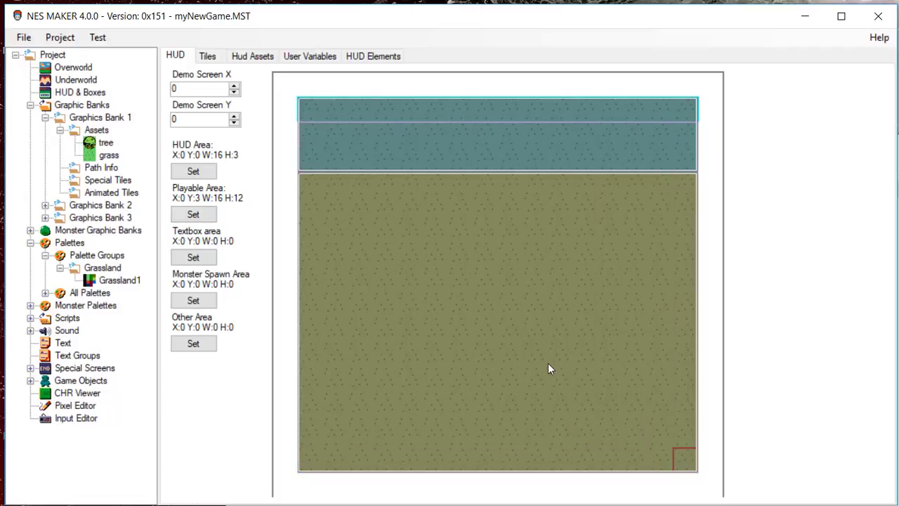
click(199, 214)
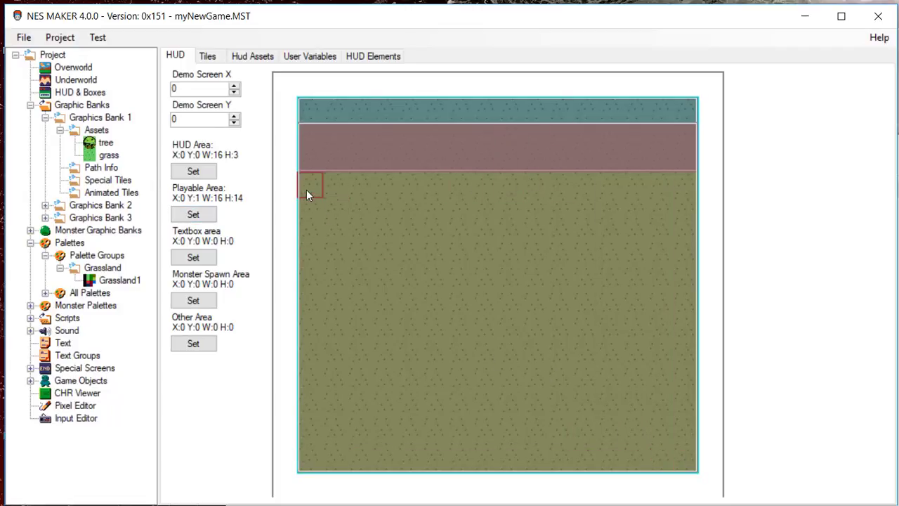
drag(306, 195, 685, 448)
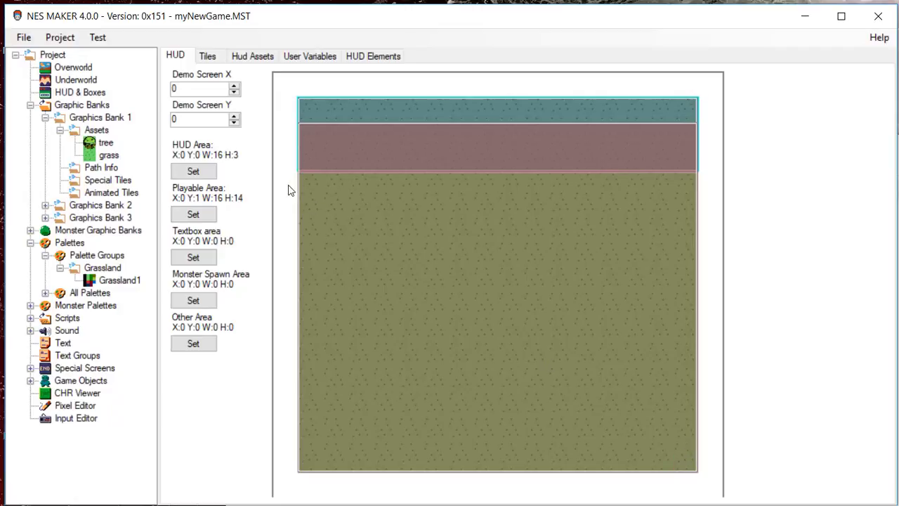
Set the playable area to X:0 Y:3 W:16 H:12 and the text box area to X:2 Y:4 W:7 H:7.
click(211, 214)
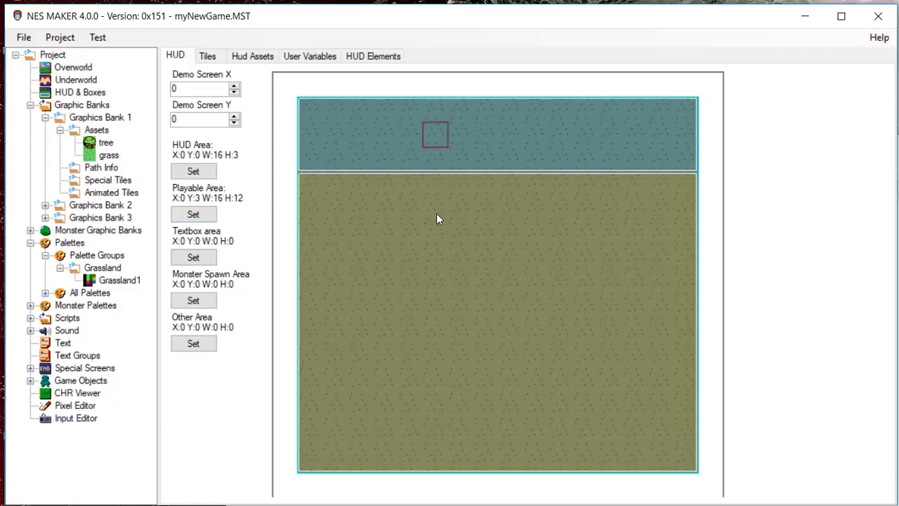
drag(359, 210, 512, 361)
click(202, 260)
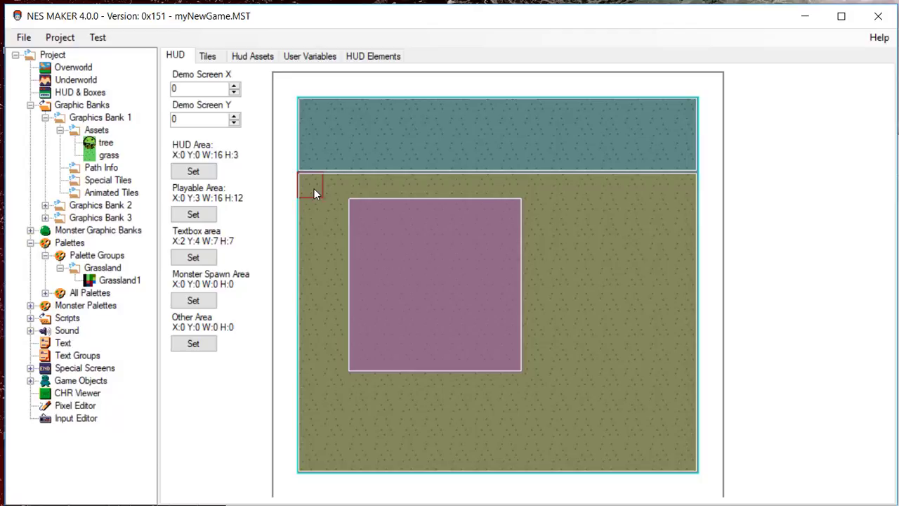
Set the monster spawn area to X:0 Y:3 W:16 H:12, matching the playable area.
drag(314, 188, 690, 469)
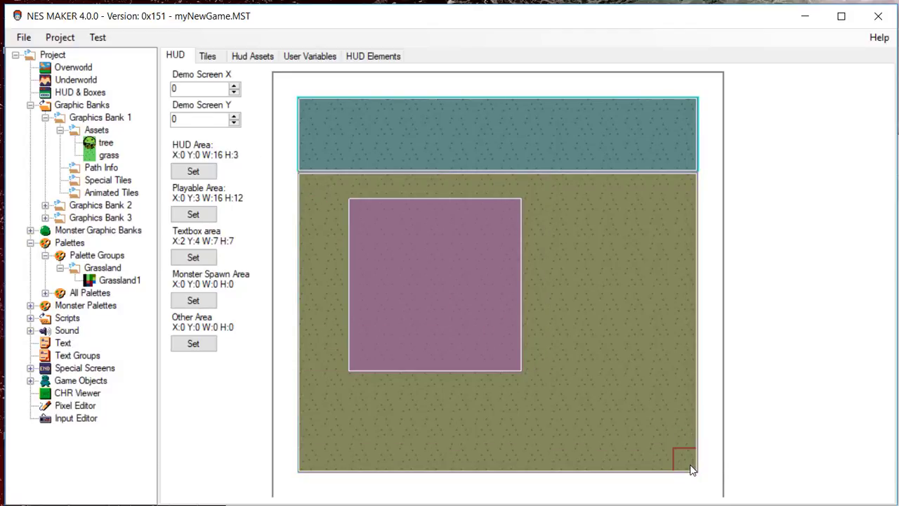
drag(313, 189, 686, 464)
click(203, 300)
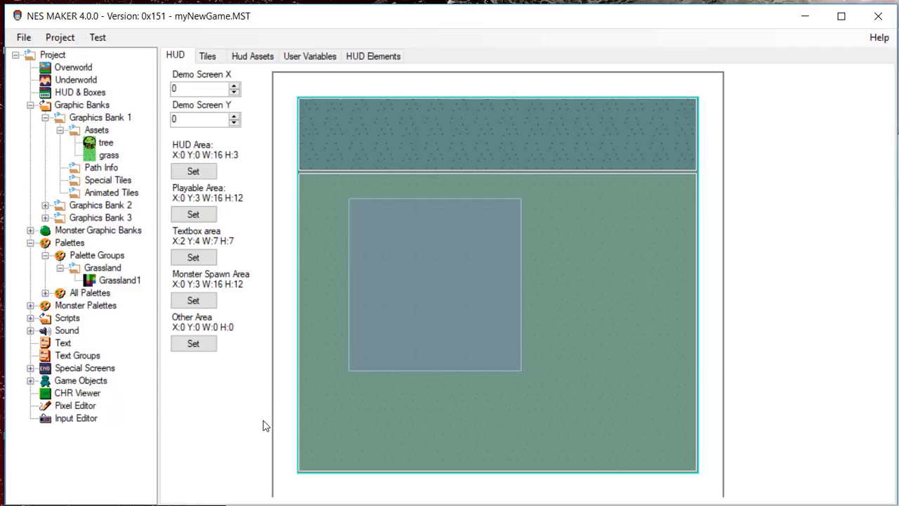
Show the Bank 1 overworld map and check the top-left screen's options.
click(73, 68)
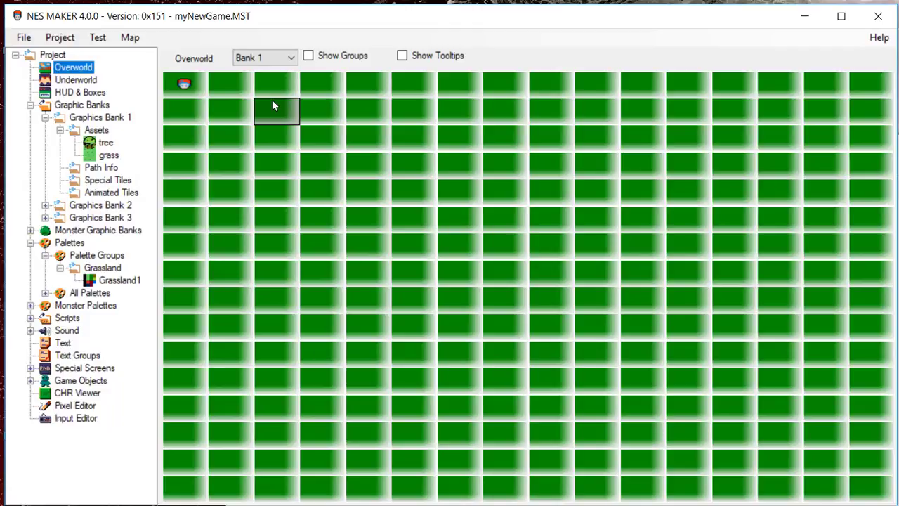
right_click(193, 84)
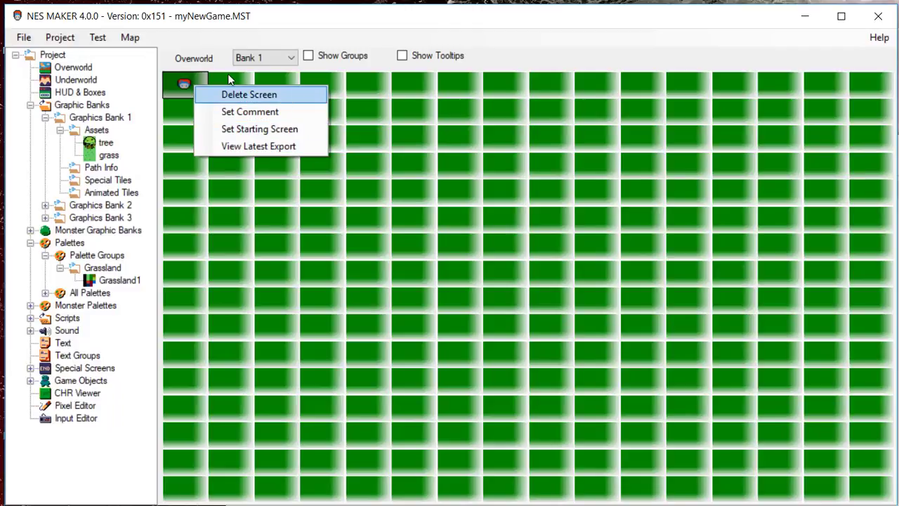
click(287, 96)
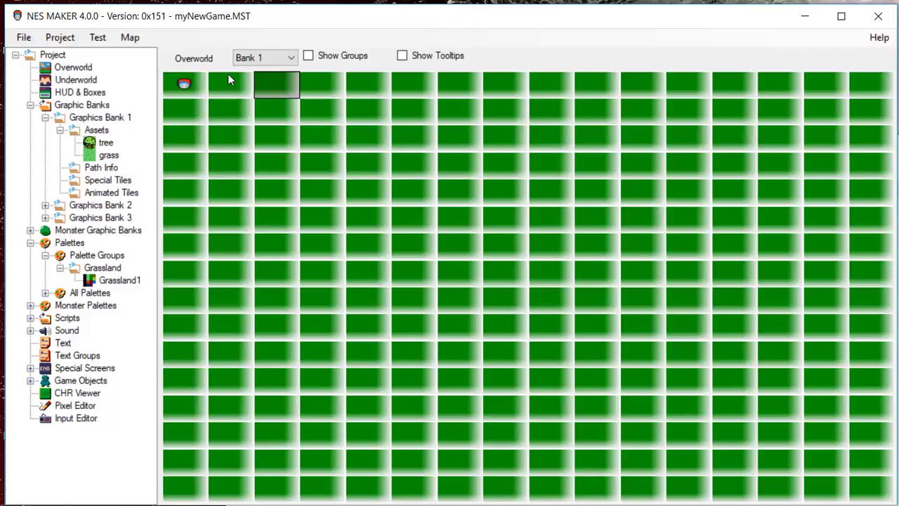
Add a comment to the top-left overworld screen and confirm it.
right_click(186, 80)
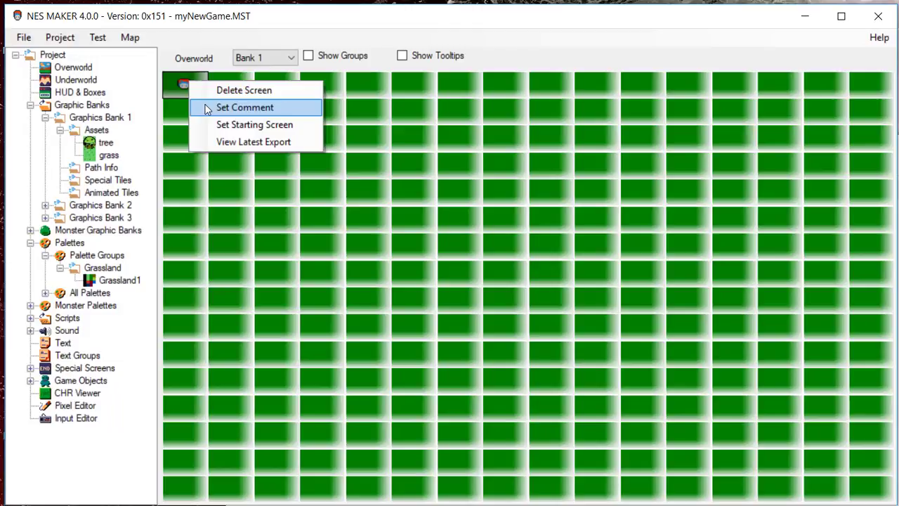
click(207, 108)
click(140, 57)
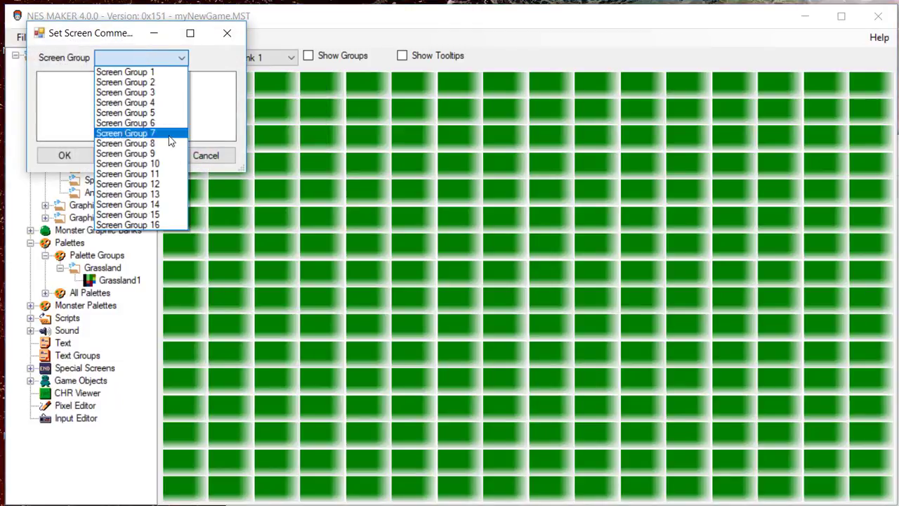
click(168, 82)
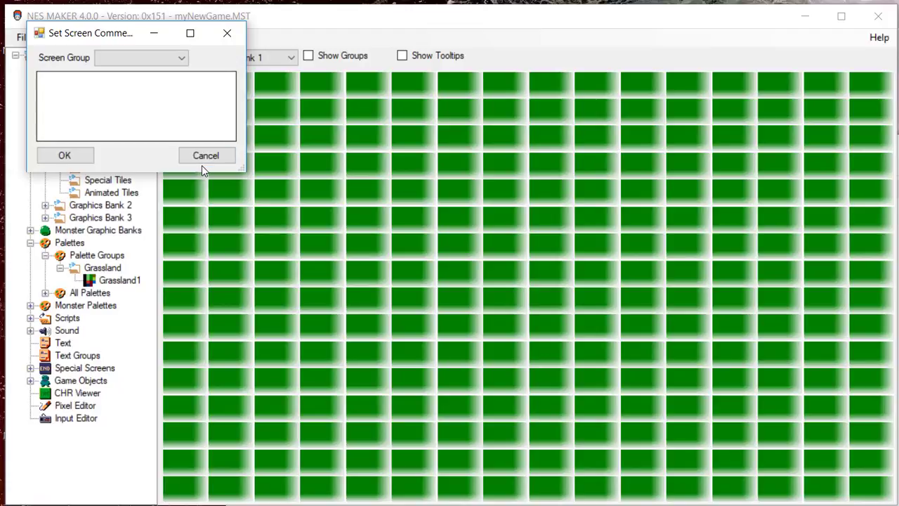
click(80, 160)
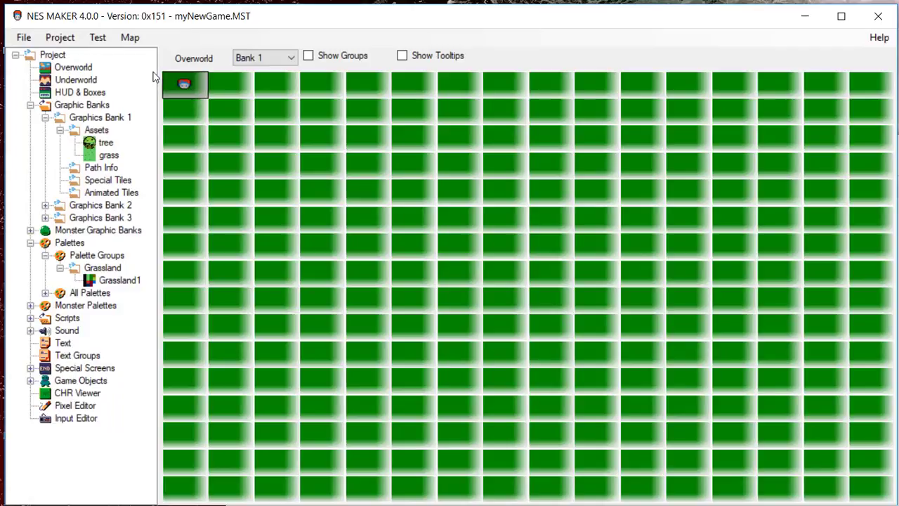
right_click(191, 89)
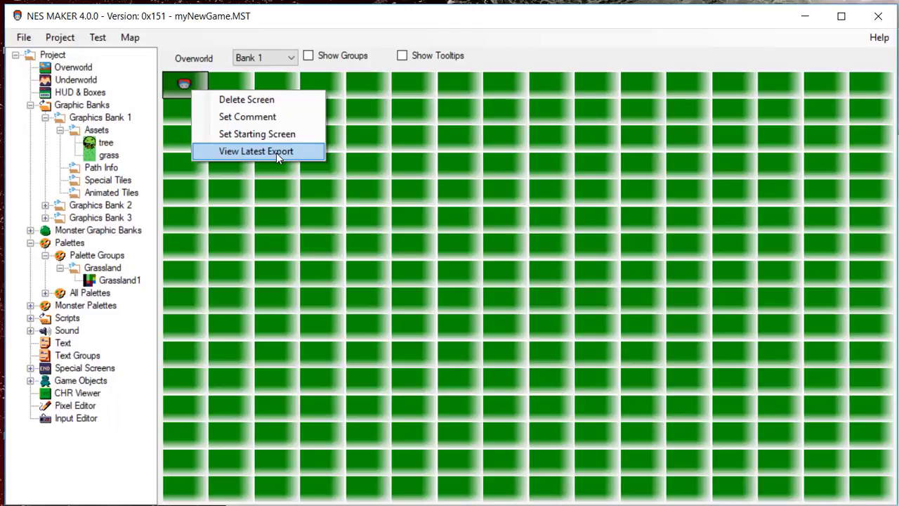
click(302, 28)
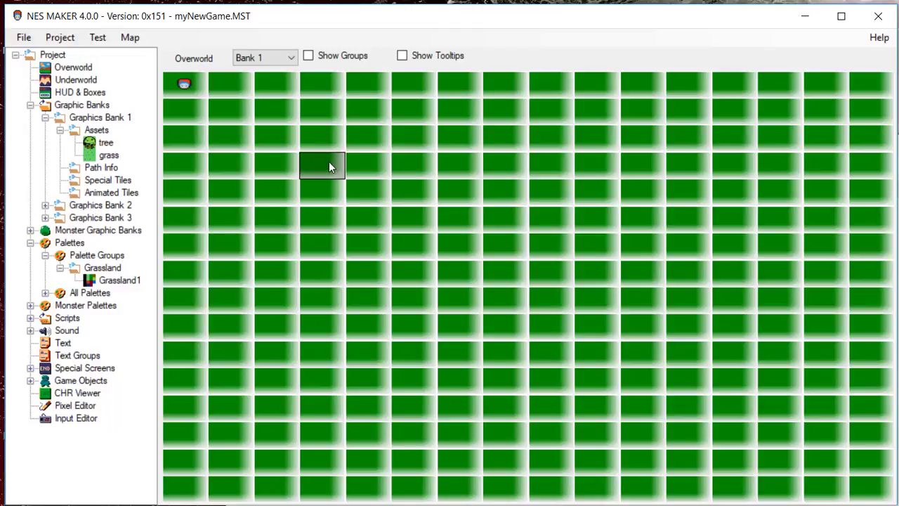
click(282, 63)
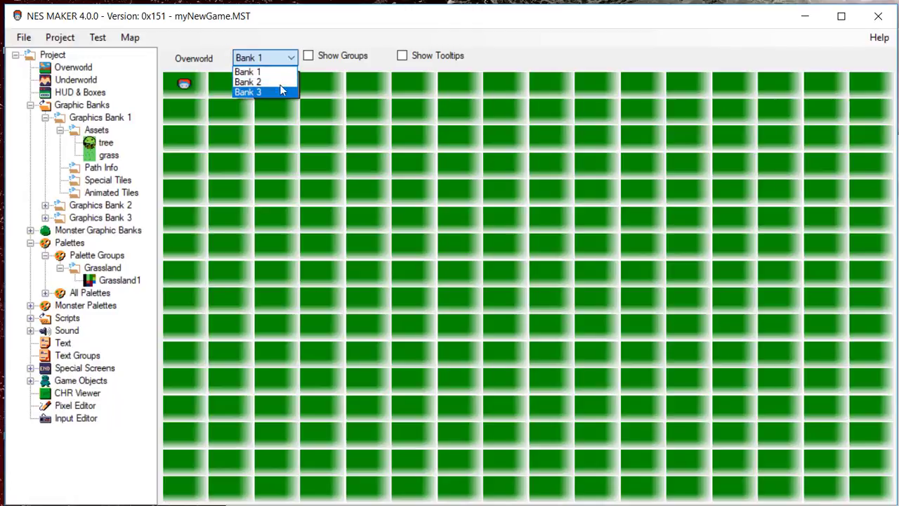
click(280, 70)
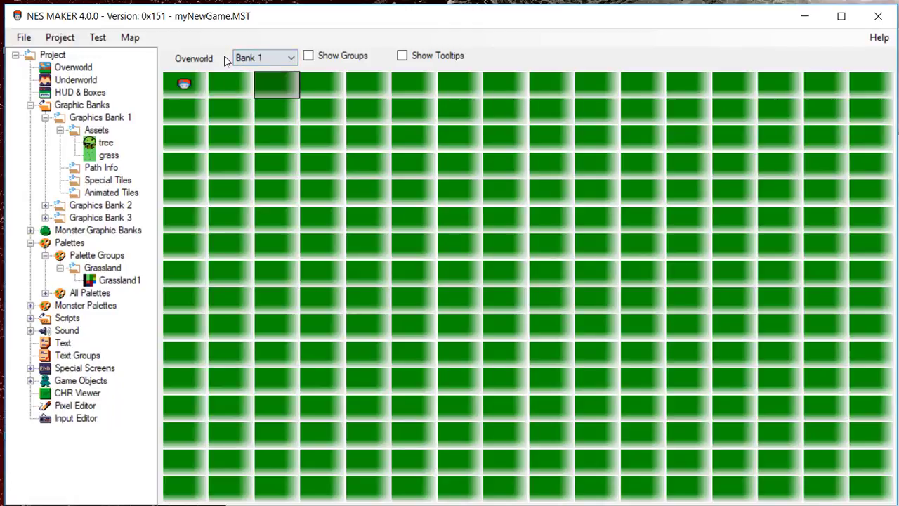
Edit a map screen with the Grassland1 palette kept, then load the Graphics Bank 1 Assets.
double_click(308, 192)
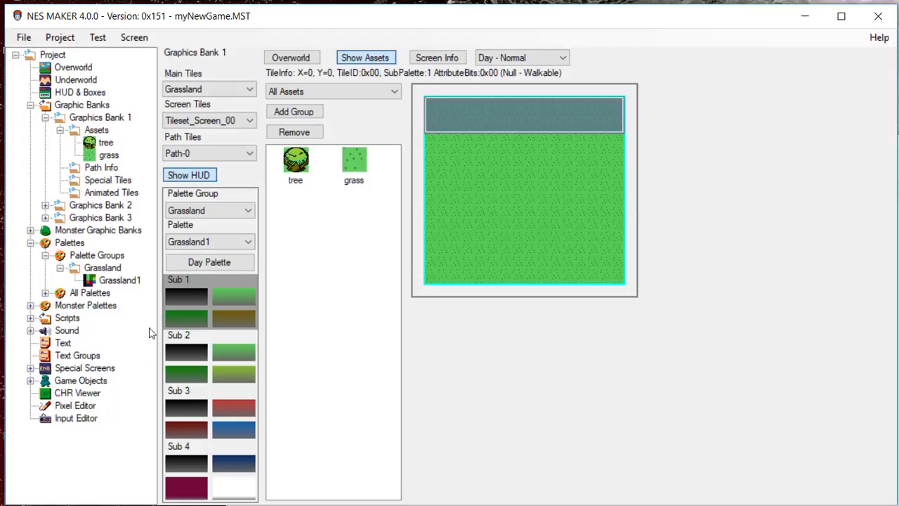
click(246, 242)
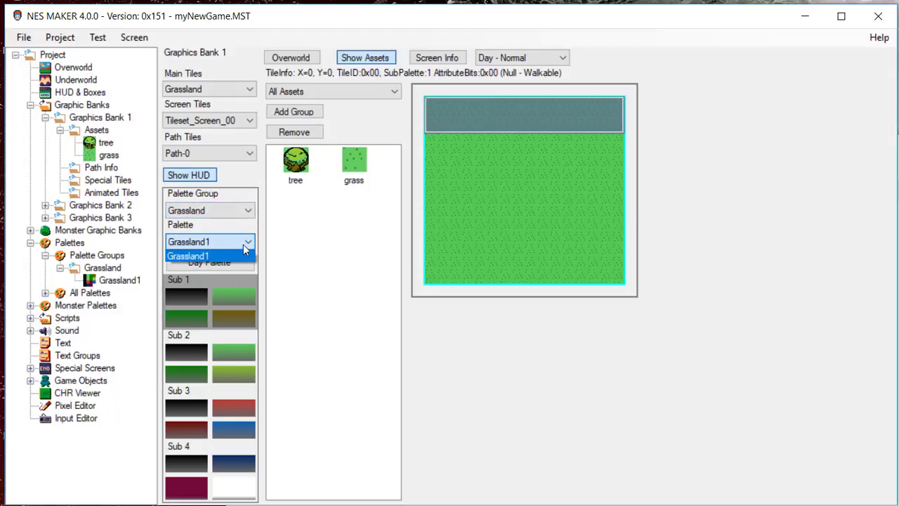
click(203, 254)
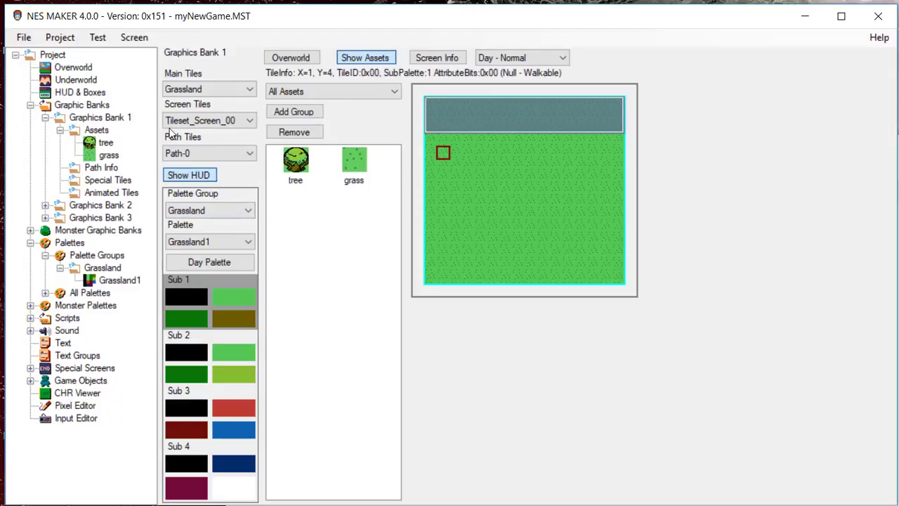
click(96, 129)
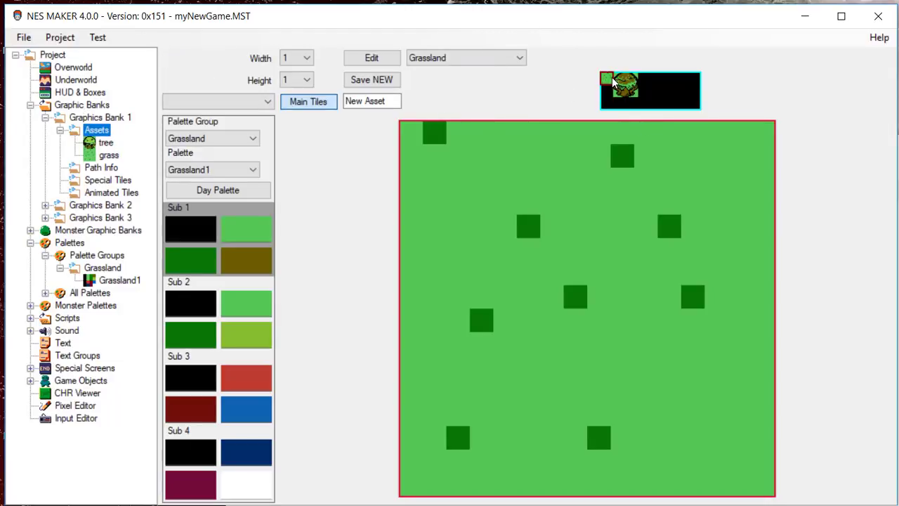
Reopen a map screen and keep Grassland as its main tileset after trying Tileset01.
click(85, 67)
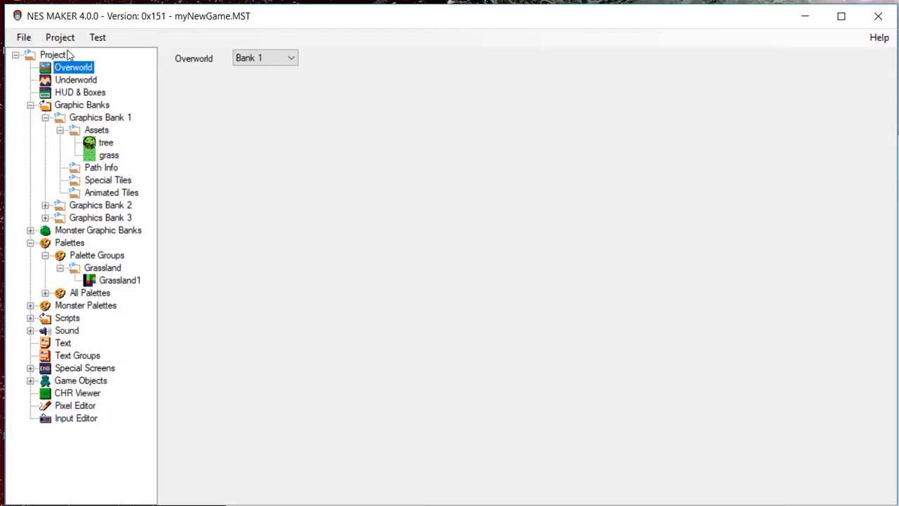
double_click(372, 321)
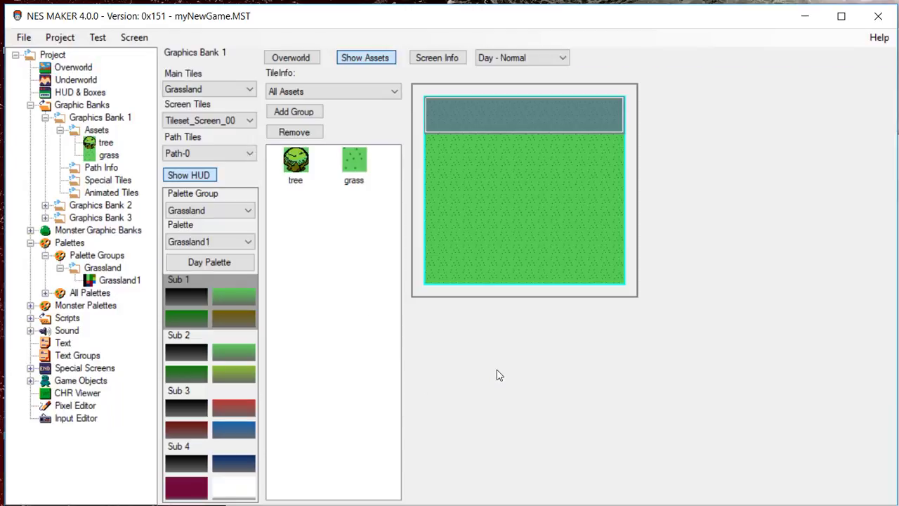
click(249, 89)
key(Down)
key(Return)
click(249, 90)
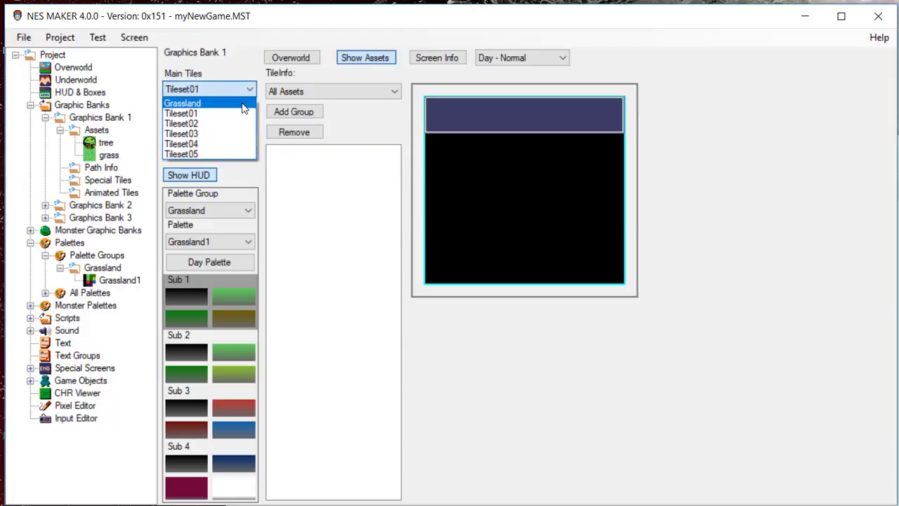
click(245, 104)
Set the screen tiles to Tileset_Screen_00 and toggle the HUD band off and back on.
click(245, 120)
key(Down)
key(Return)
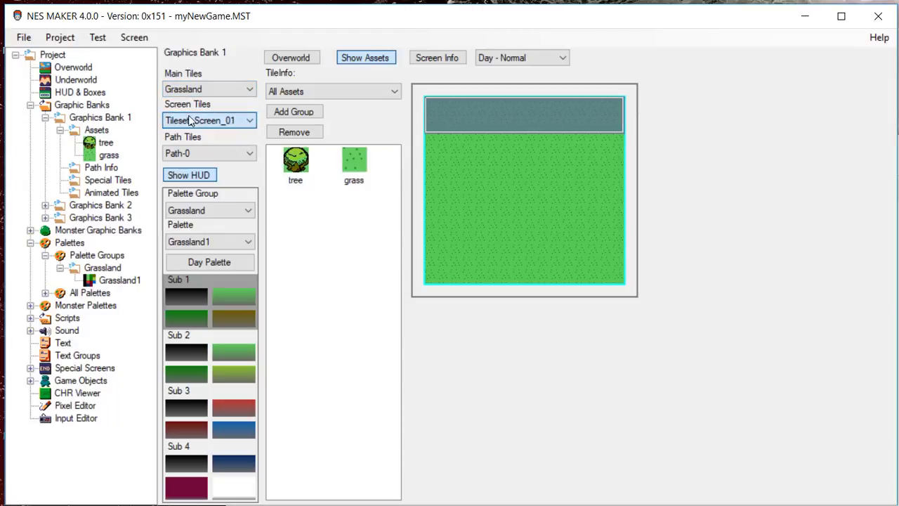
key(alt+Down)
key(Up)
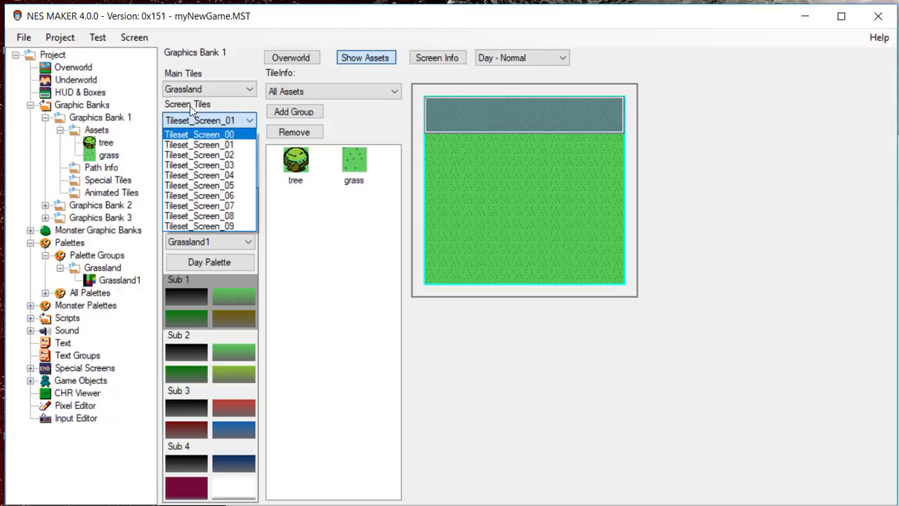
key(Return)
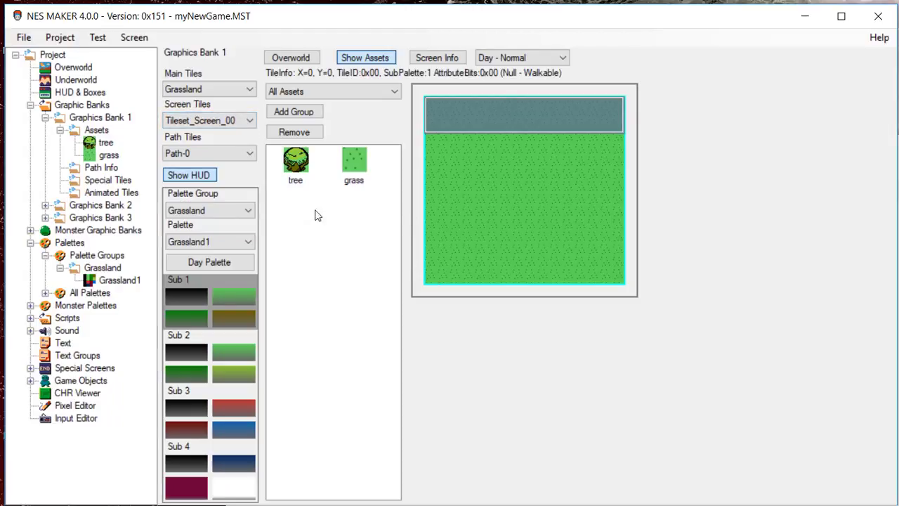
click(202, 177)
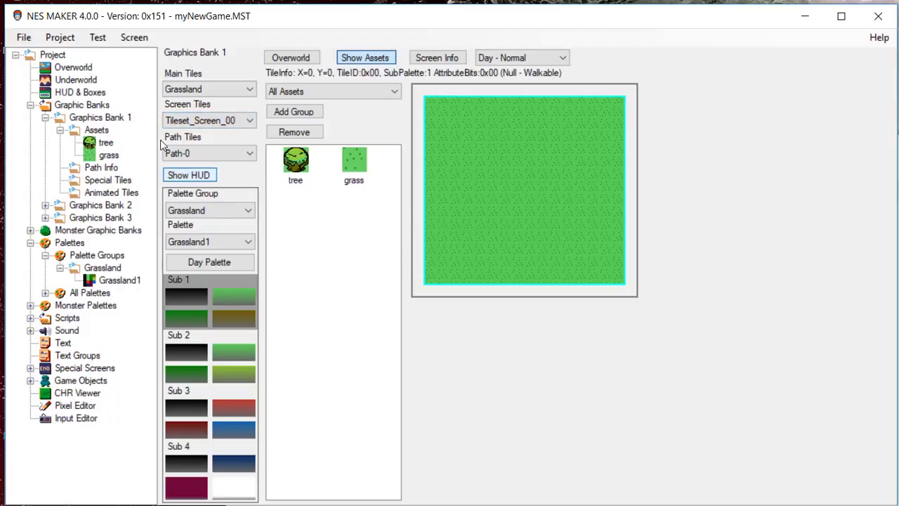
key(space)
key(space)
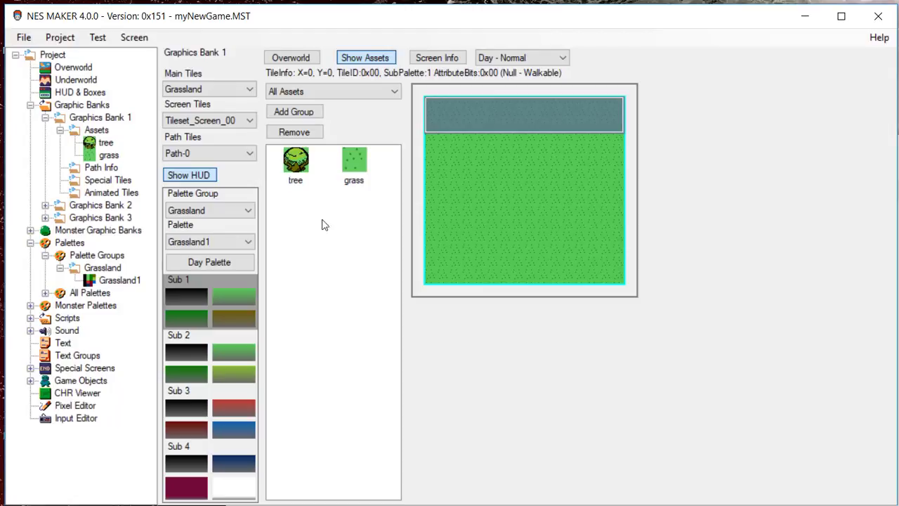
Stamp trees: a five-tree cluster near the centre, plus trees at the right, left and top edges.
click(300, 168)
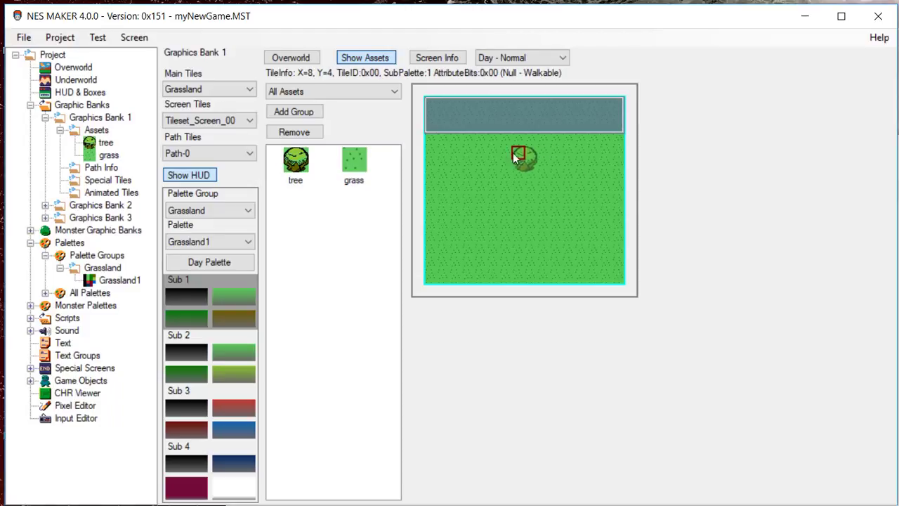
click(519, 219)
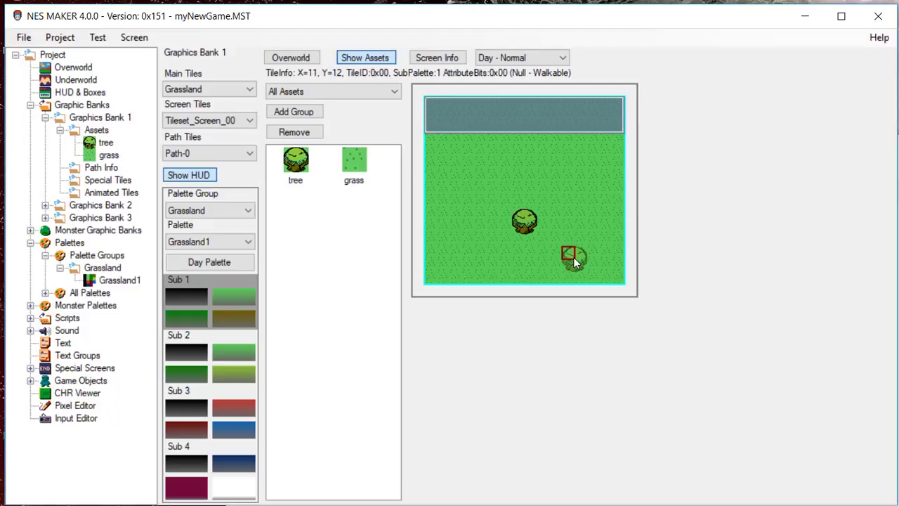
click(547, 219)
click(498, 219)
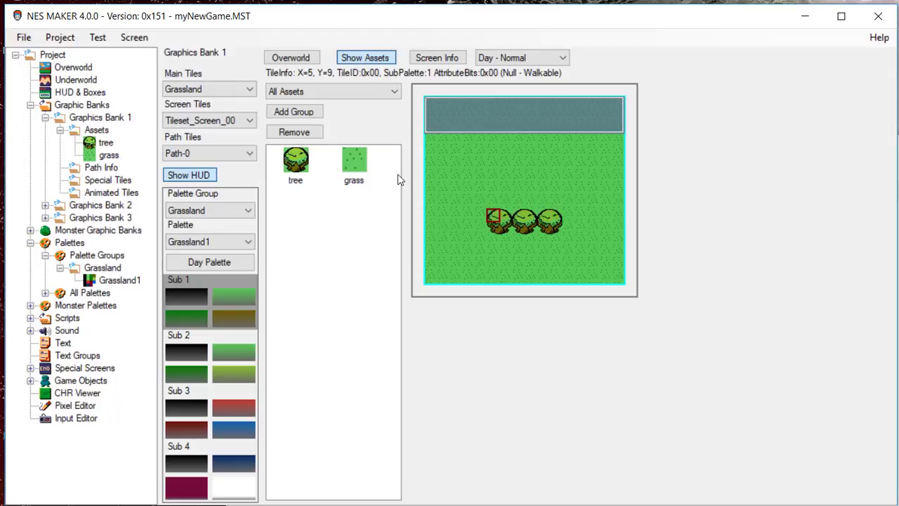
click(507, 245)
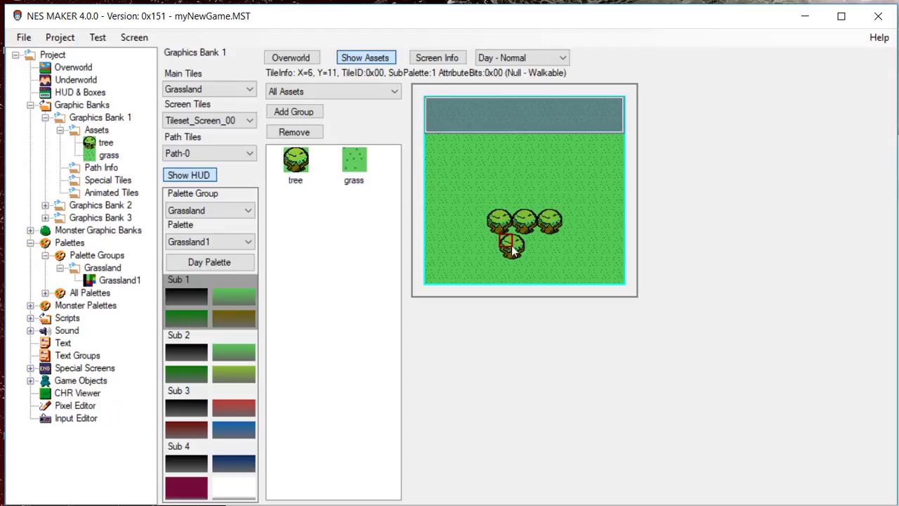
click(529, 245)
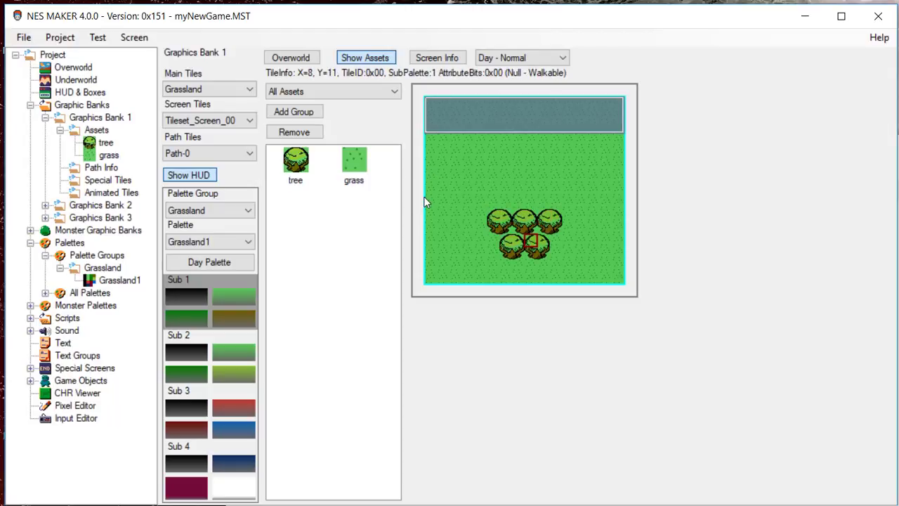
click(605, 179)
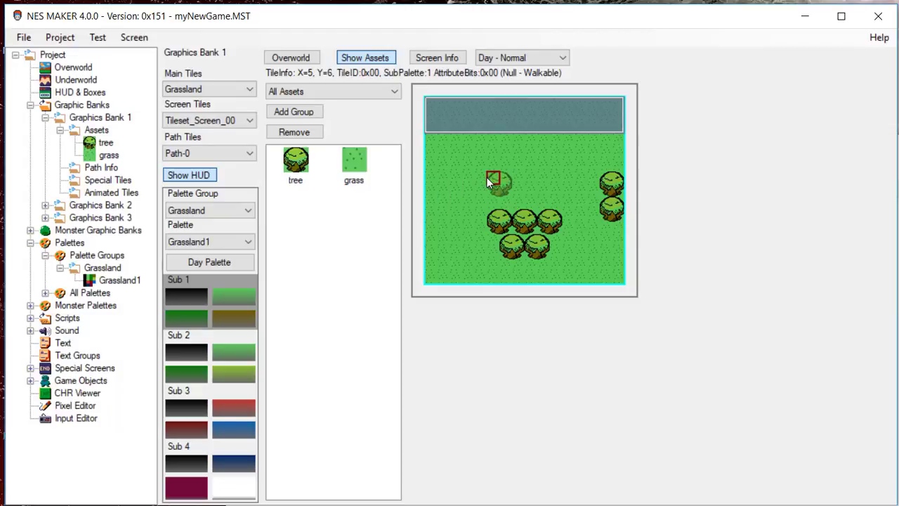
click(427, 194)
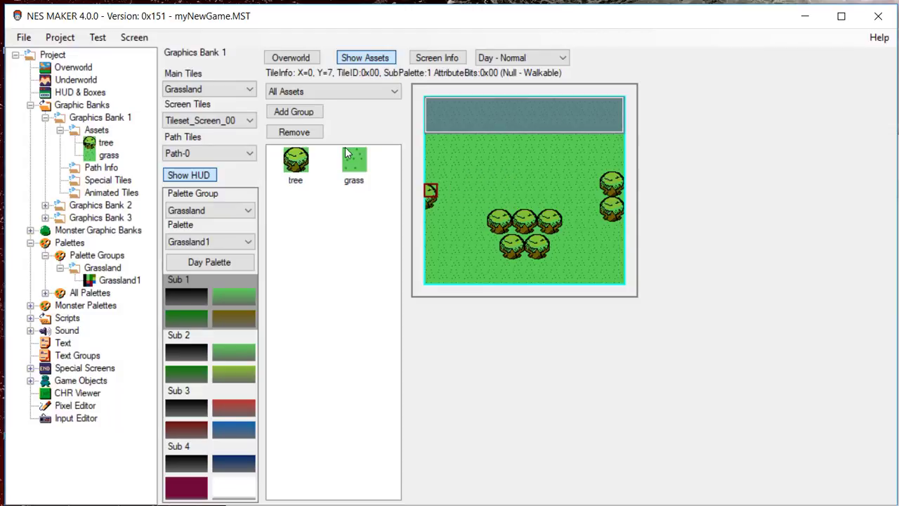
click(497, 139)
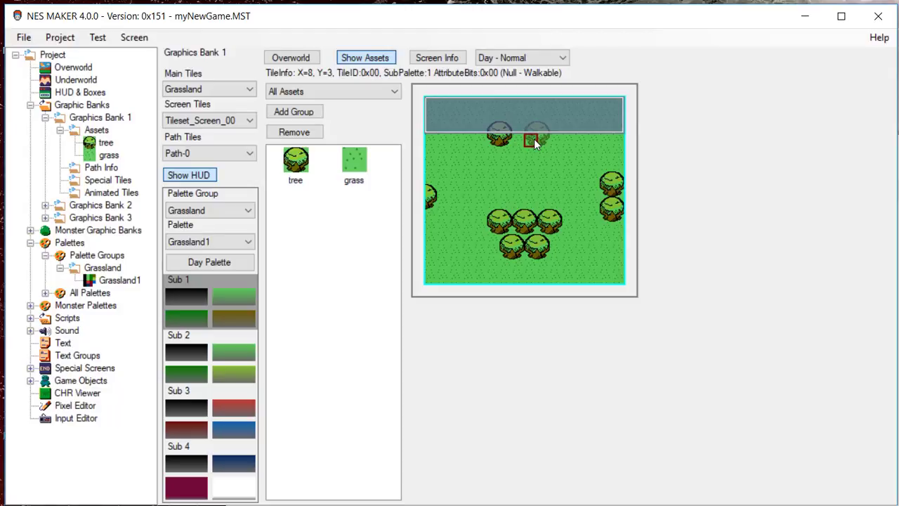
Add another tree along the top edge, then select and copy the five-tree cluster.
click(538, 105)
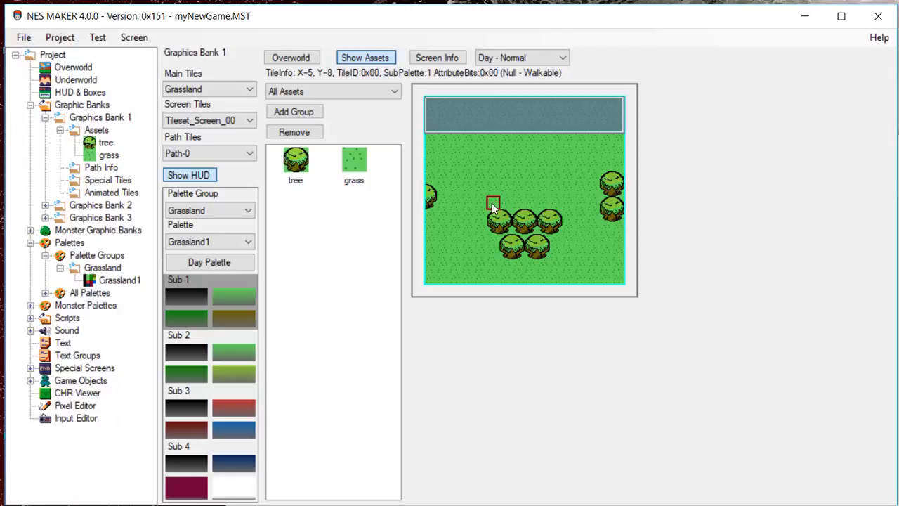
drag(488, 198, 557, 259)
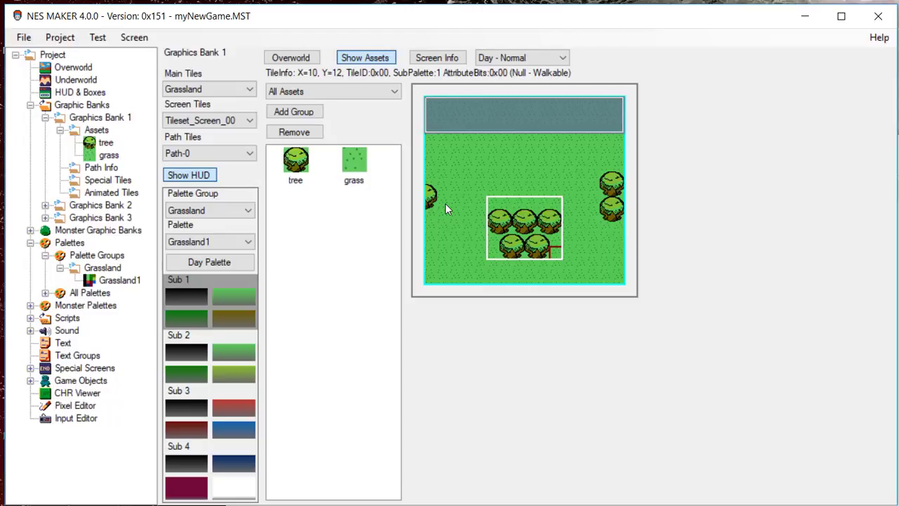
key(Escape)
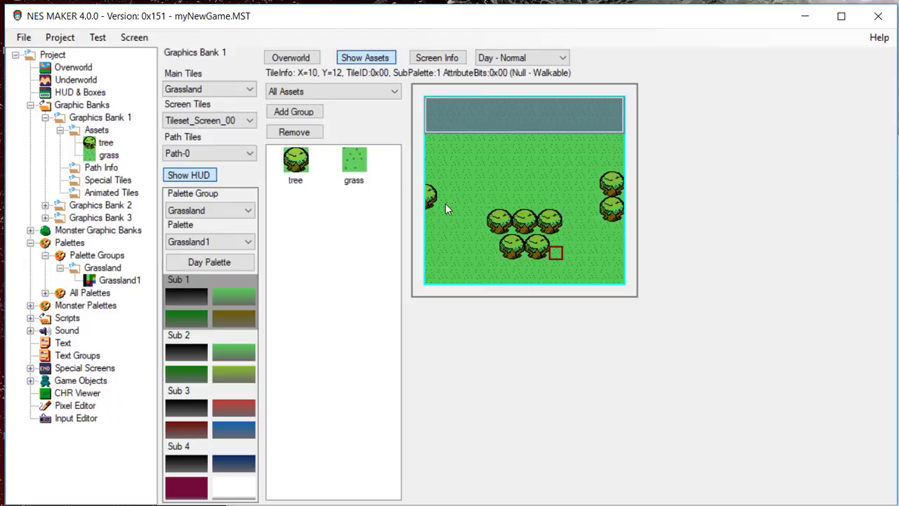
Paste the copied cluster above the original and add a lone tree to its upper left.
click(493, 153)
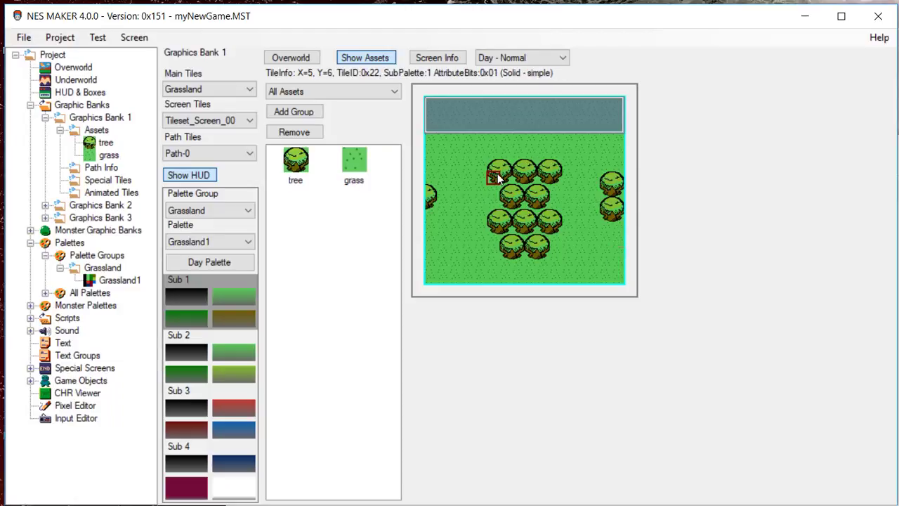
click(307, 164)
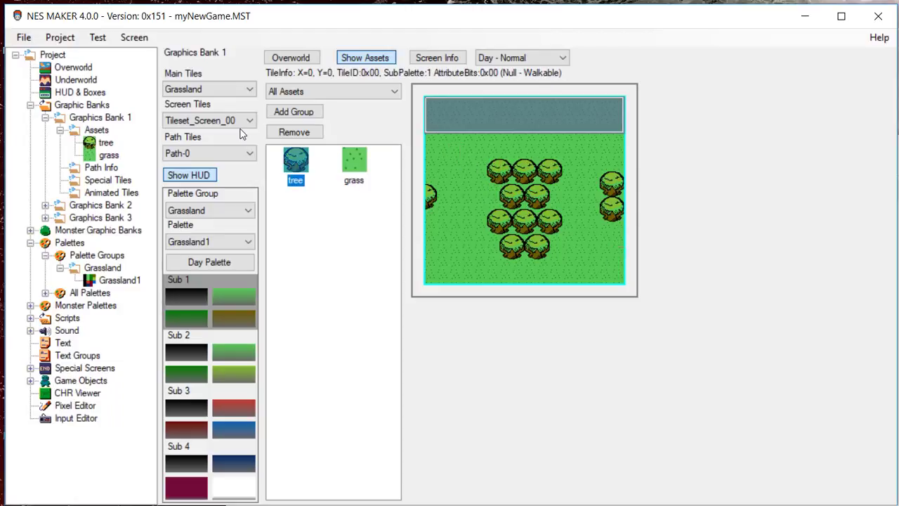
click(463, 156)
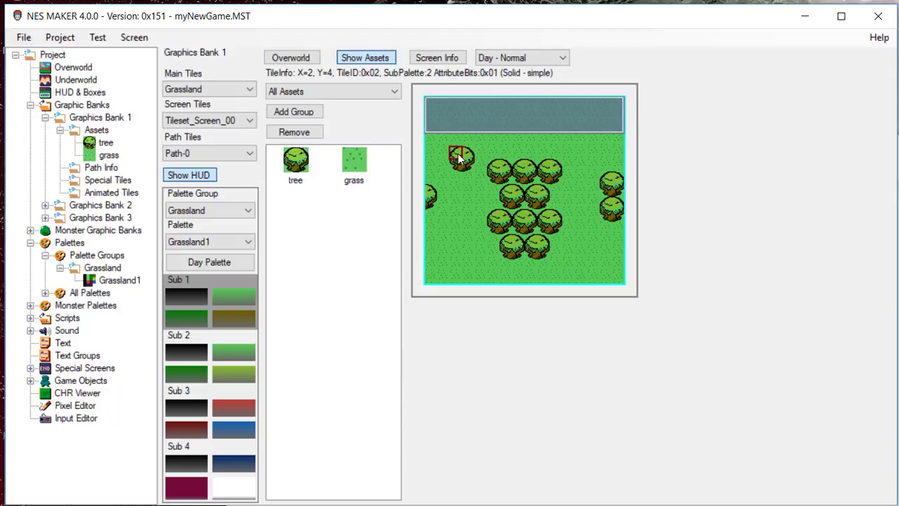
right_click(458, 158)
right_click(457, 158)
right_click(458, 158)
right_click(457, 159)
right_click(458, 159)
right_click(458, 158)
right_click(457, 159)
right_click(458, 159)
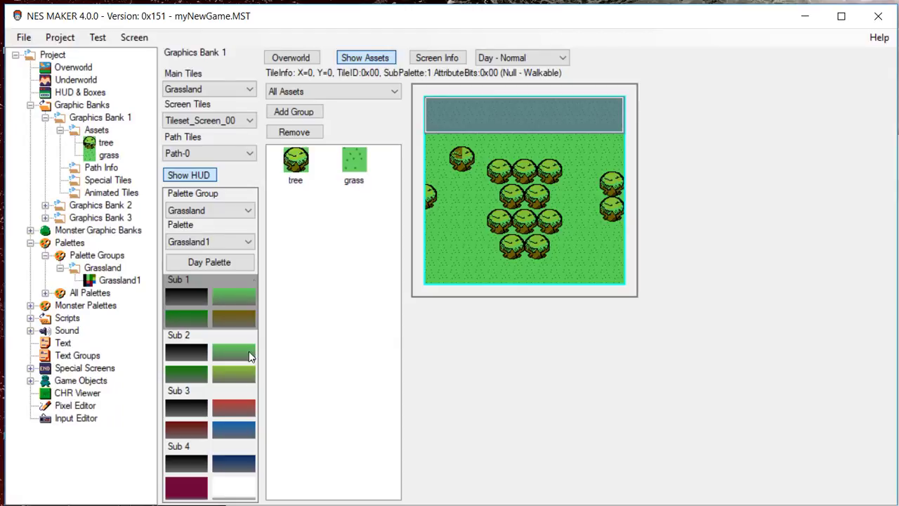
right_click(458, 159)
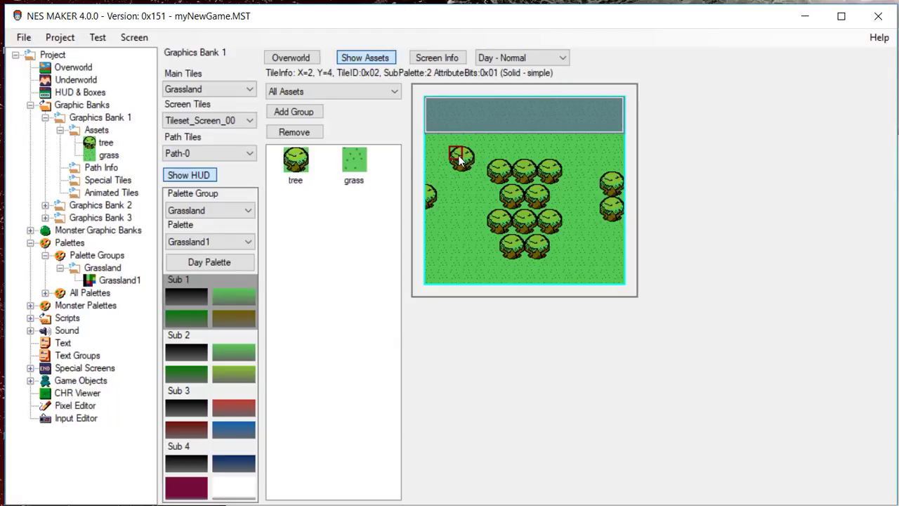
right_click(458, 159)
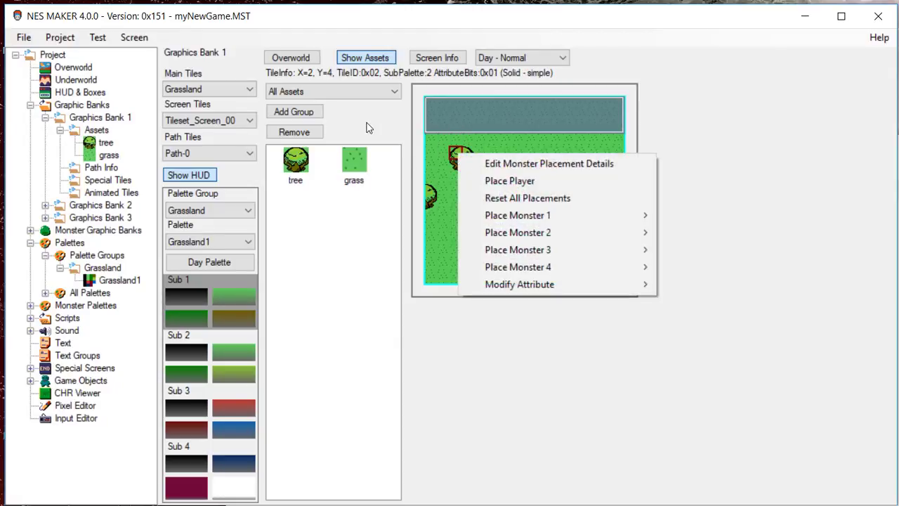
mouse_move(511, 286)
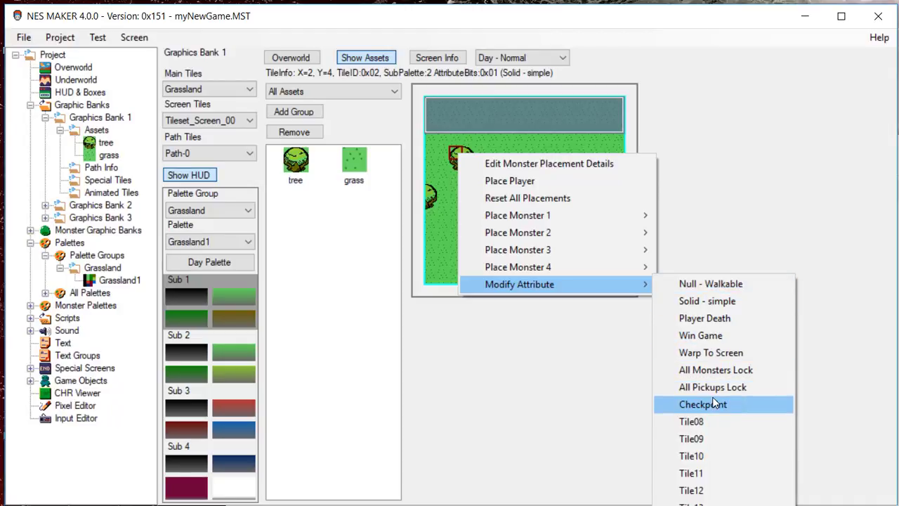
click(726, 239)
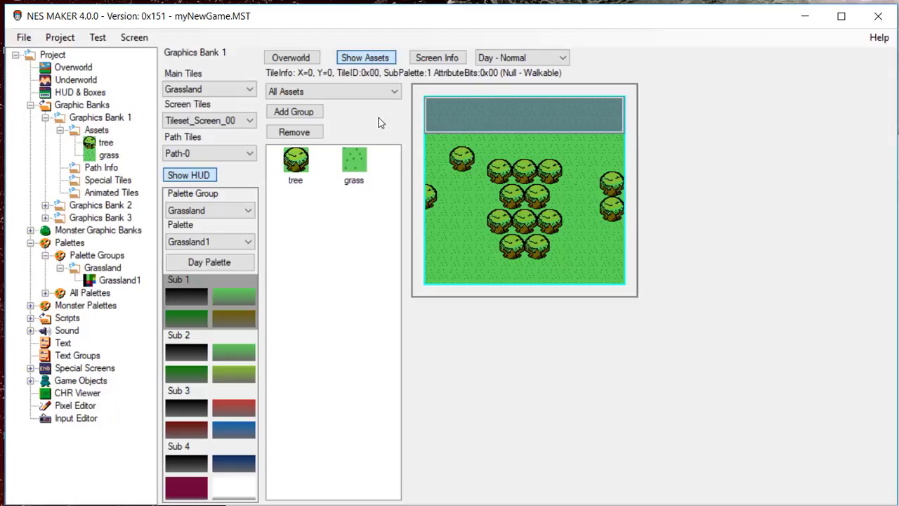
Open the plain grass screen right of the tree screen from the Overworld map.
click(280, 57)
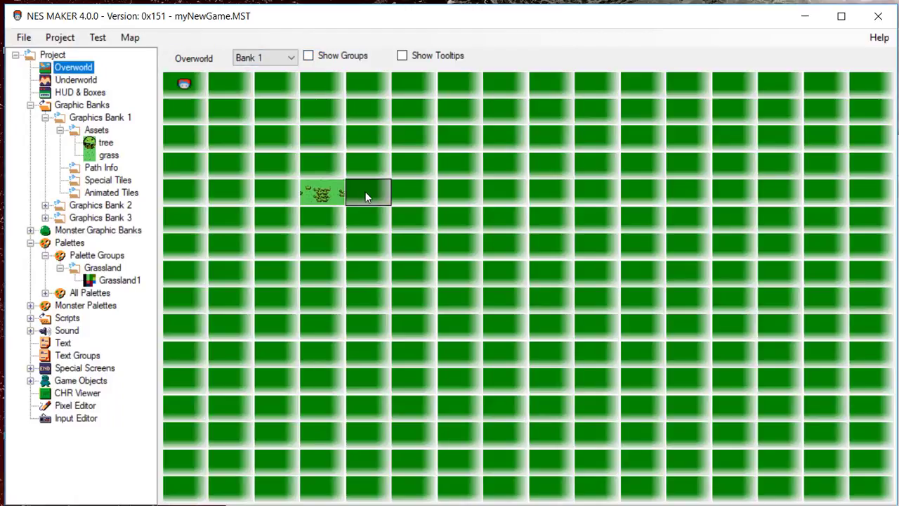
double_click(366, 196)
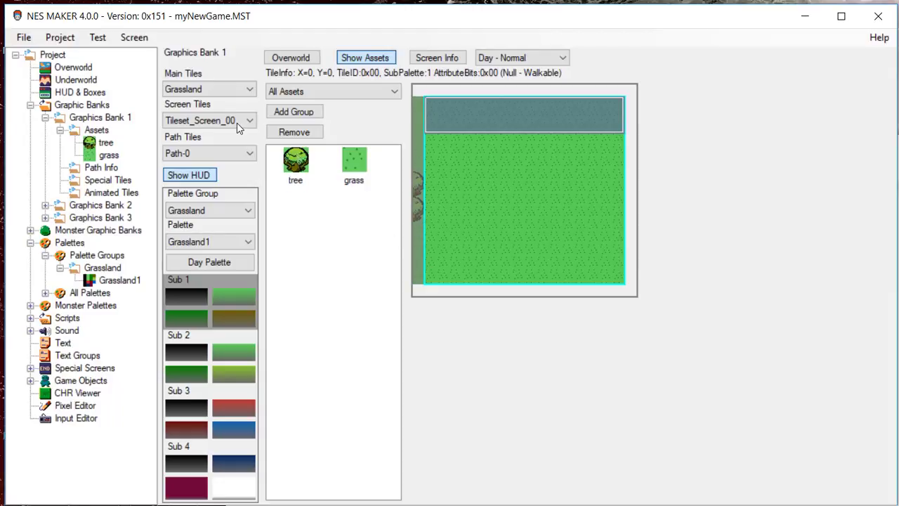
Stamp two trees, one above the other, along the screen's left edge.
click(295, 160)
click(434, 184)
click(431, 208)
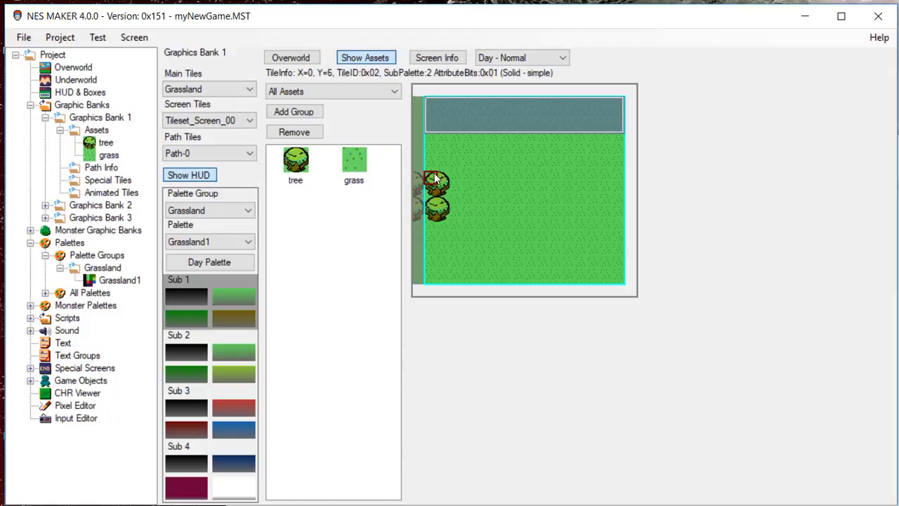
Flip between the neighbouring screens, ending one screen further right.
key(Left)
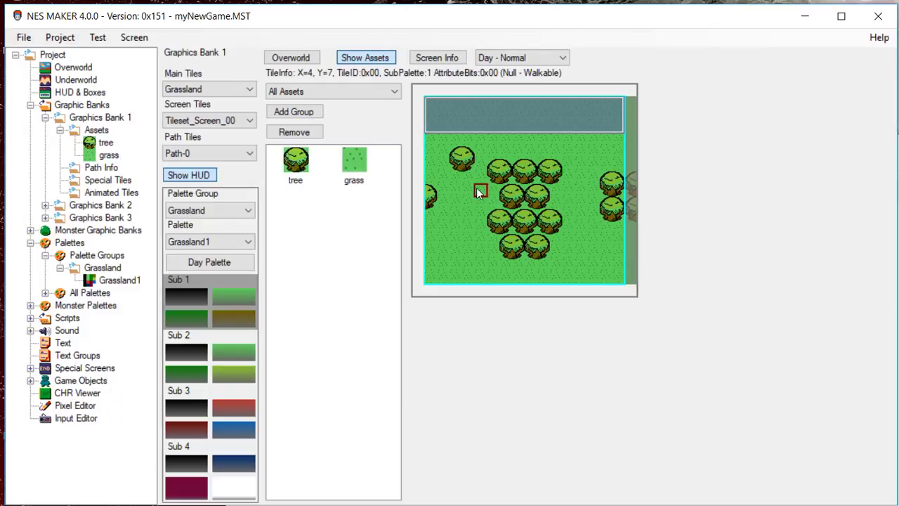
key(Right)
key(Left)
key(Right)
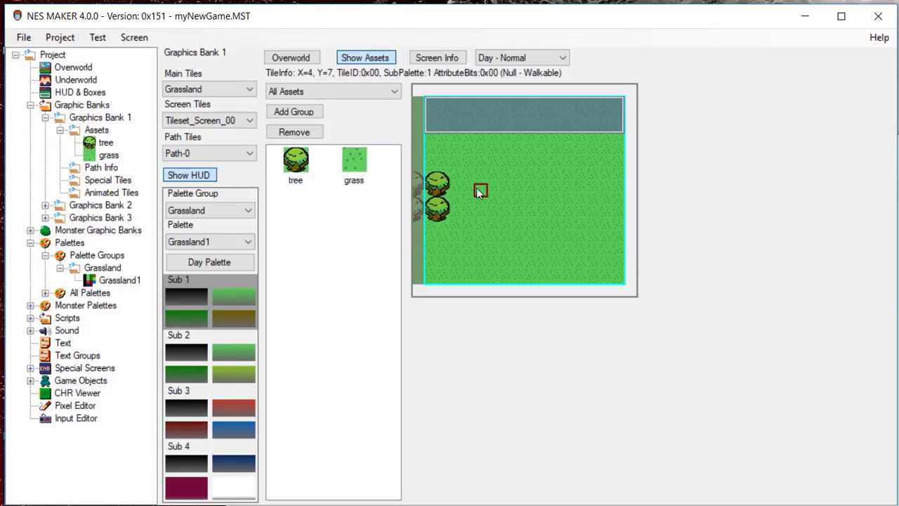
key(Right)
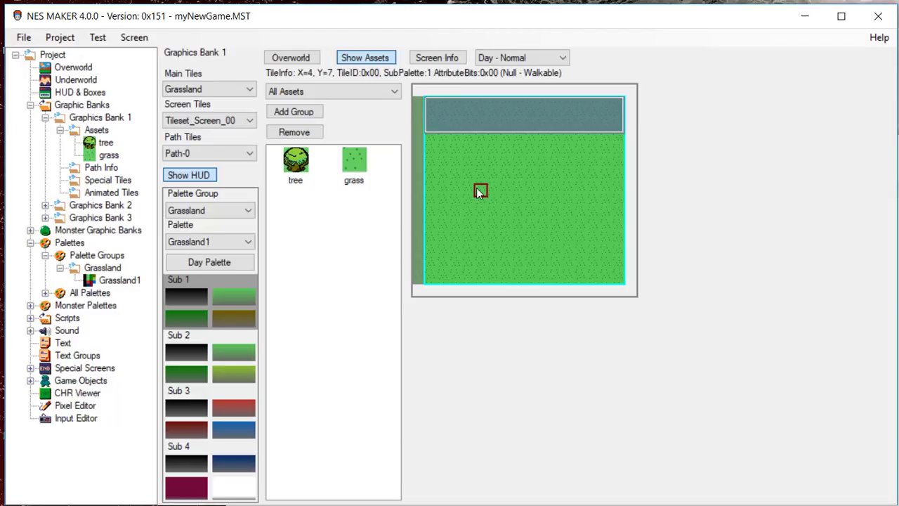
From the Overworld map, open the two-edge-tree screen and step left to the tree grove screen.
click(295, 61)
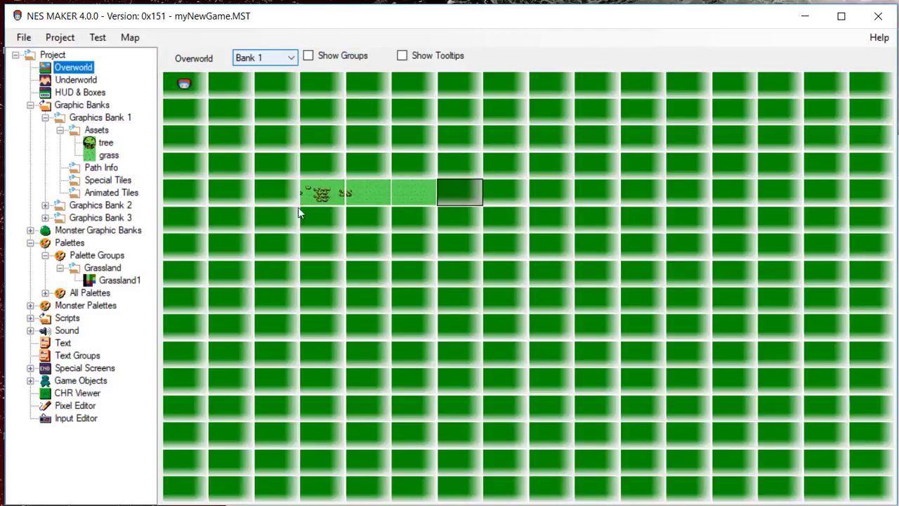
double_click(372, 191)
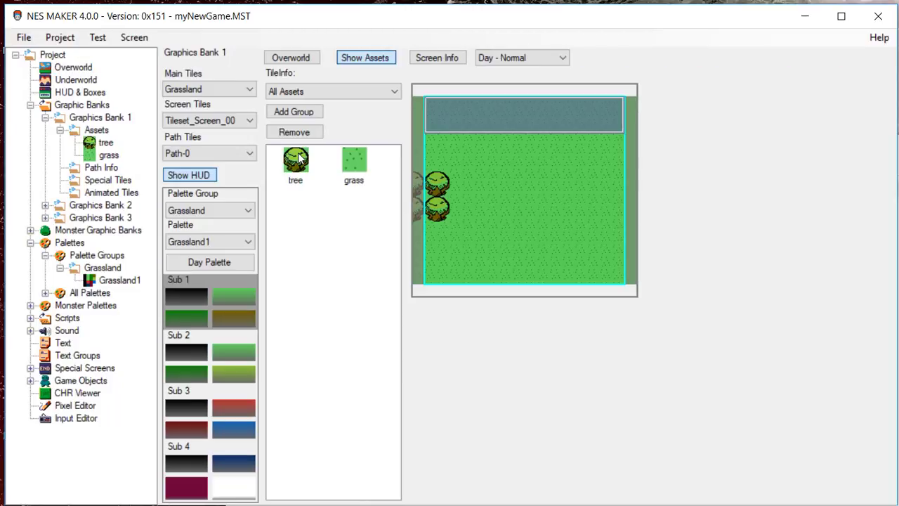
key(Left)
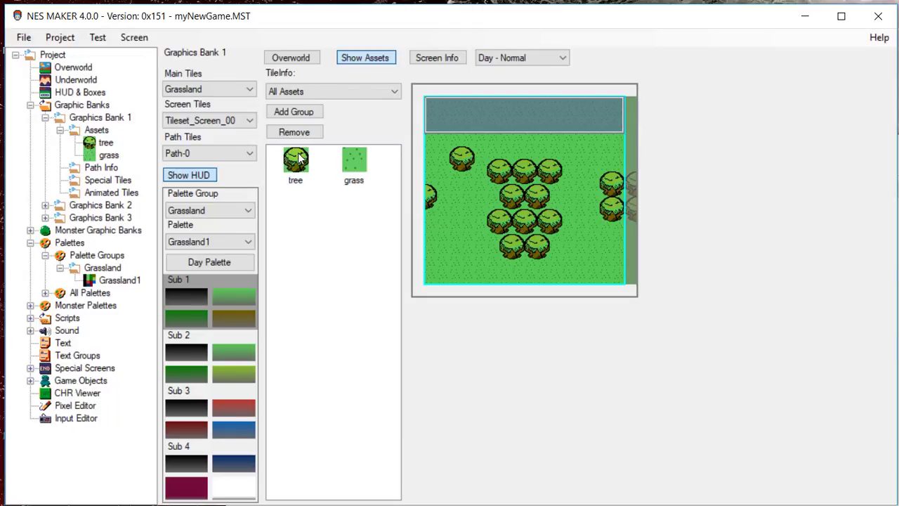